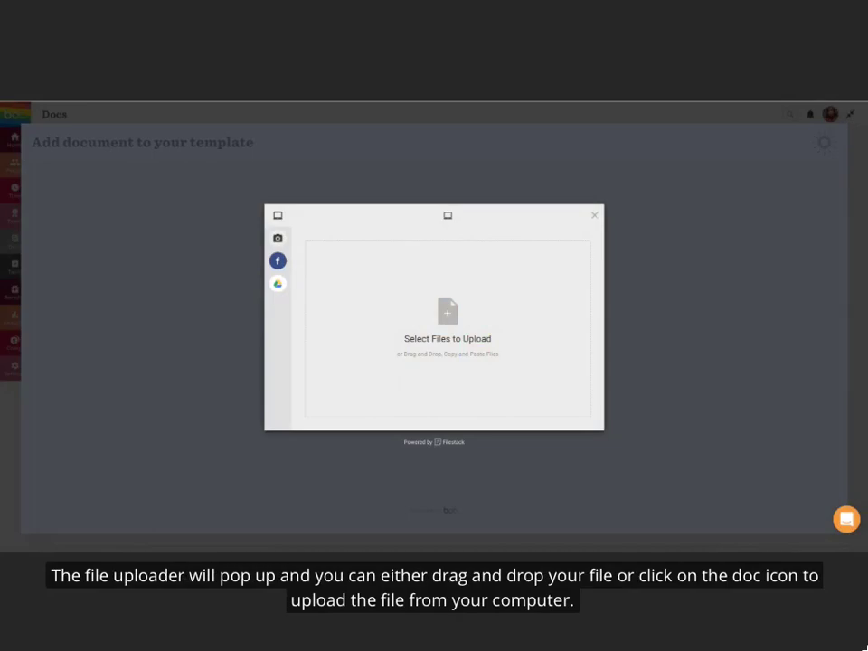
Upload the file i9 template.pdf from the computer as the template's document.
left_click(449, 315)
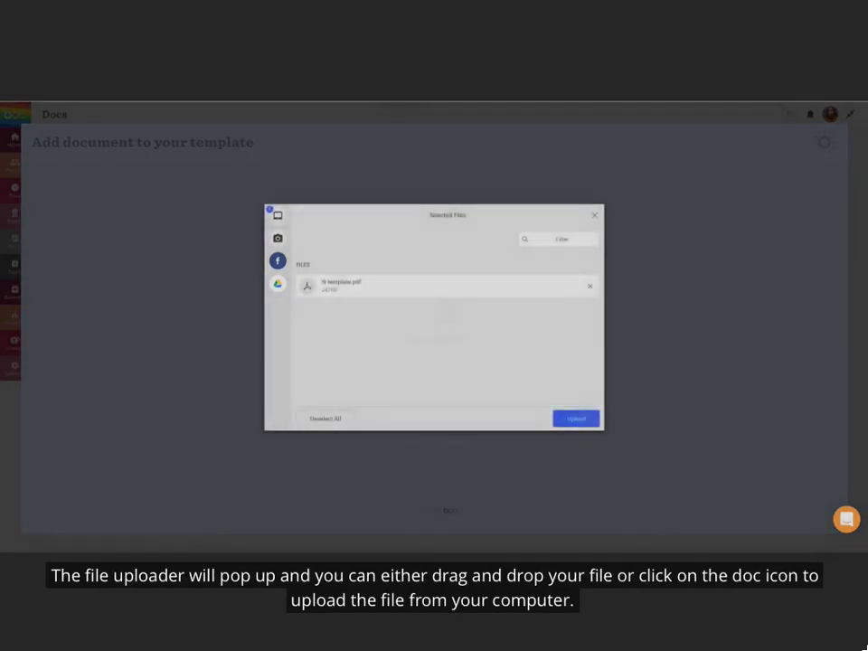
left_click(575, 418)
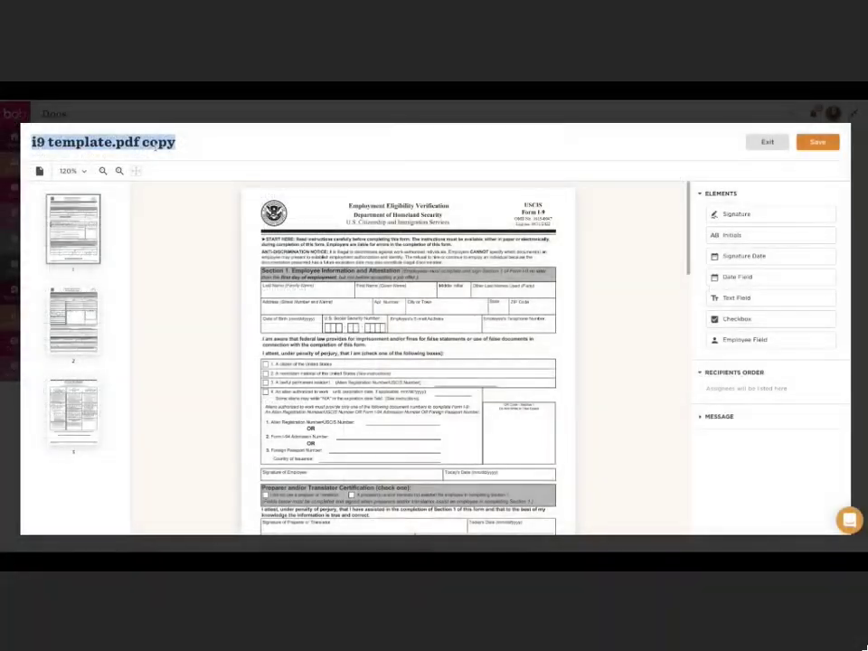
Rename the document title as employmentelig_US.
type("employ")
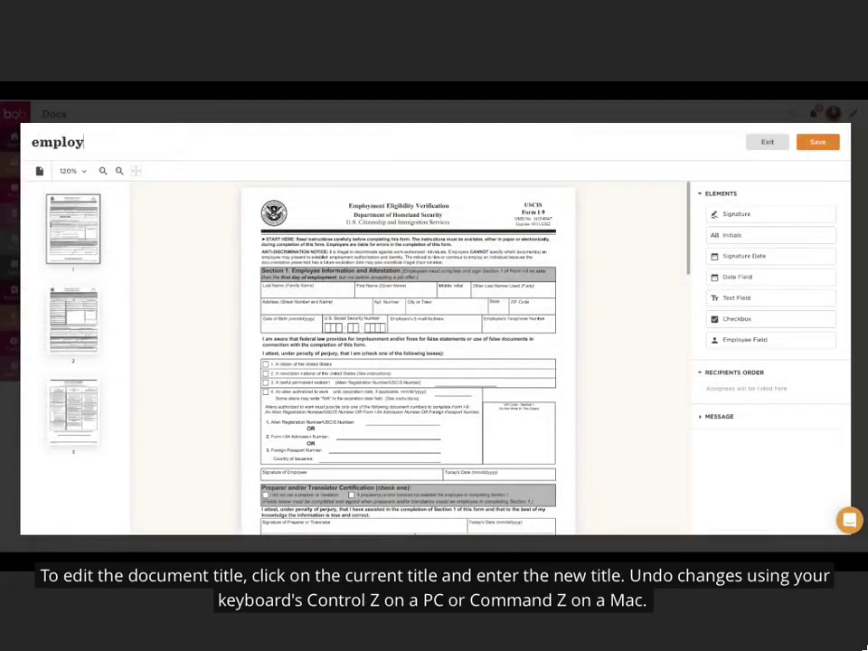
type("mentelig_US")
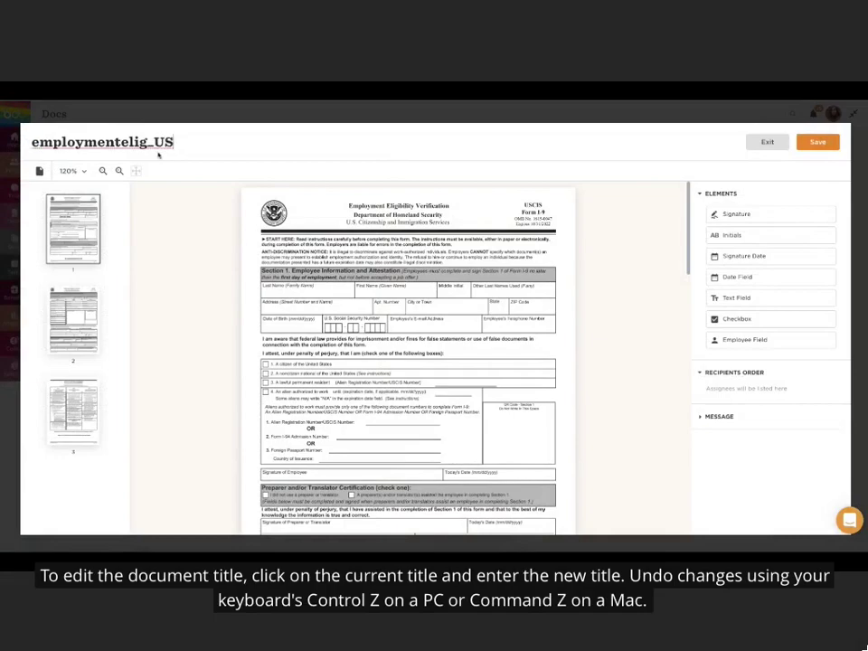
left_click(173, 207)
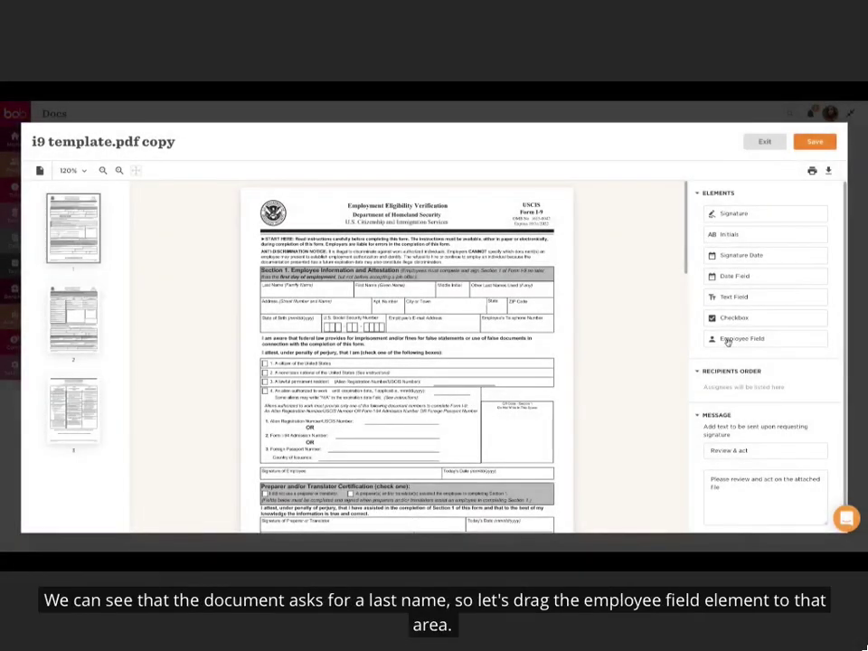
Place an Employee Field element in the form's Last Name box, fit it to the box and make it not required.
left_click_drag(729, 339, 283, 296)
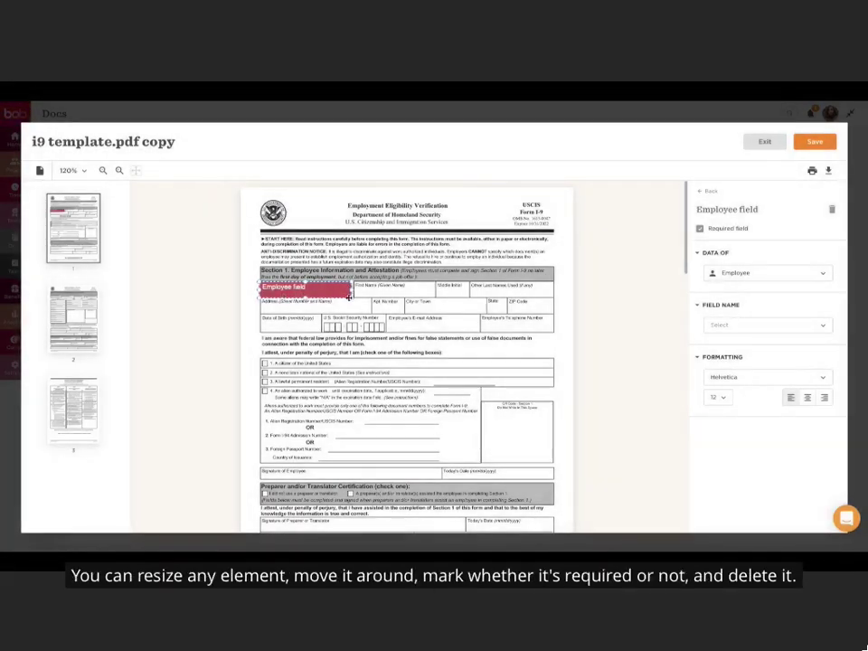
left_click_drag(346, 288, 336, 292)
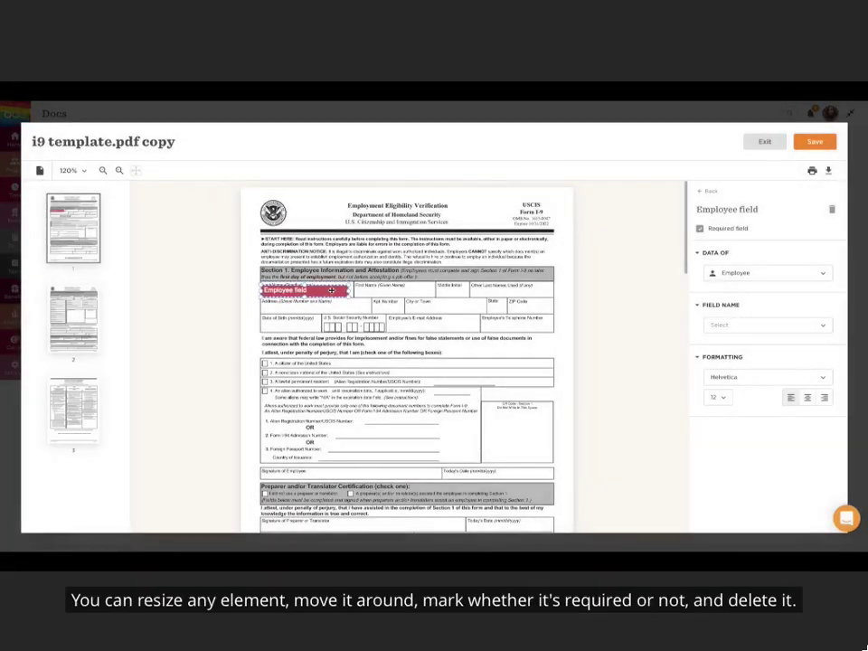
left_click(700, 229)
left_click(700, 229)
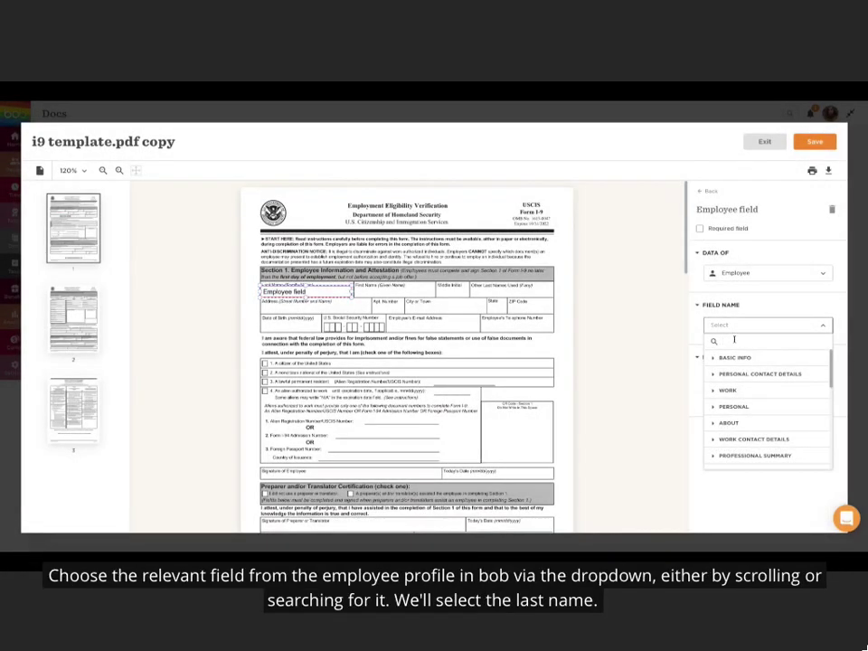
Link the employee field in the Last Name box to the profile field Last name.
scroll(736, 396, "down", 3)
scroll(736, 395, "up", 3)
left_click(722, 340)
type("last nam")
left_click(719, 374)
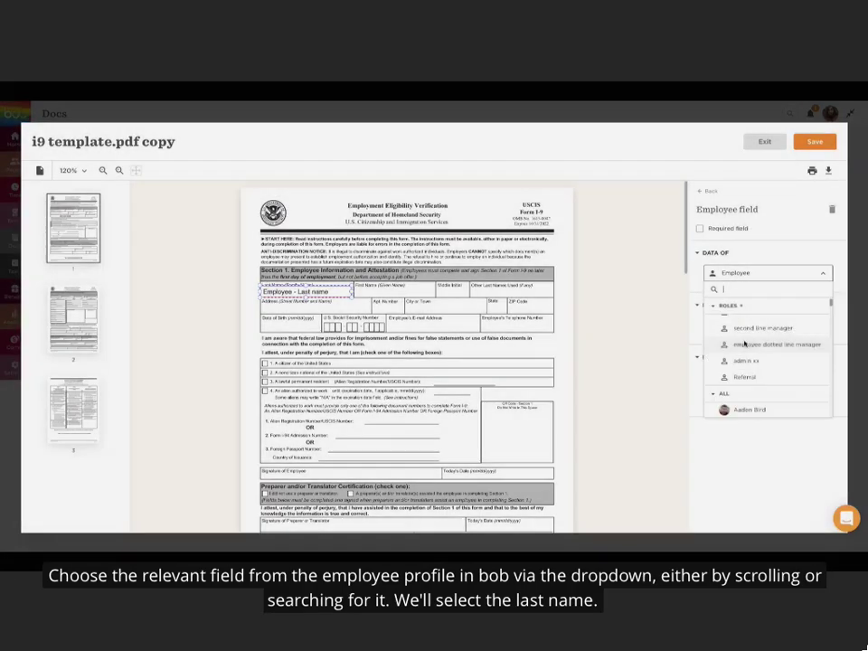
Look through the roles and search the people the field's data can come from, keeping Employee as the source.
scroll(744, 343, "down", 2)
scroll(745, 343, "up", 2)
scroll(744, 343, "up", 1)
type("oliv")
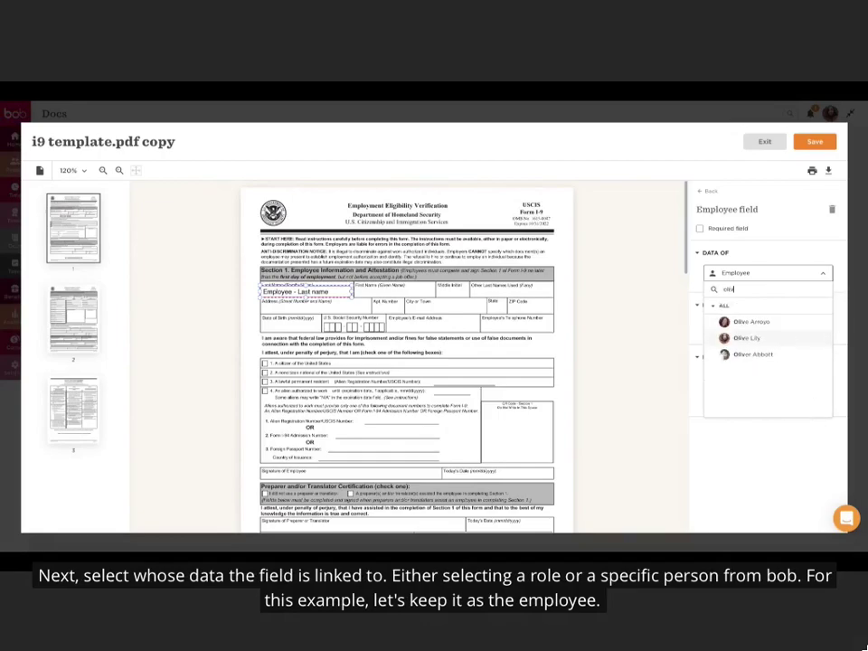
key("BackSpace")
key("BackSpace")
key("BackSpace")
key("BackSpace")
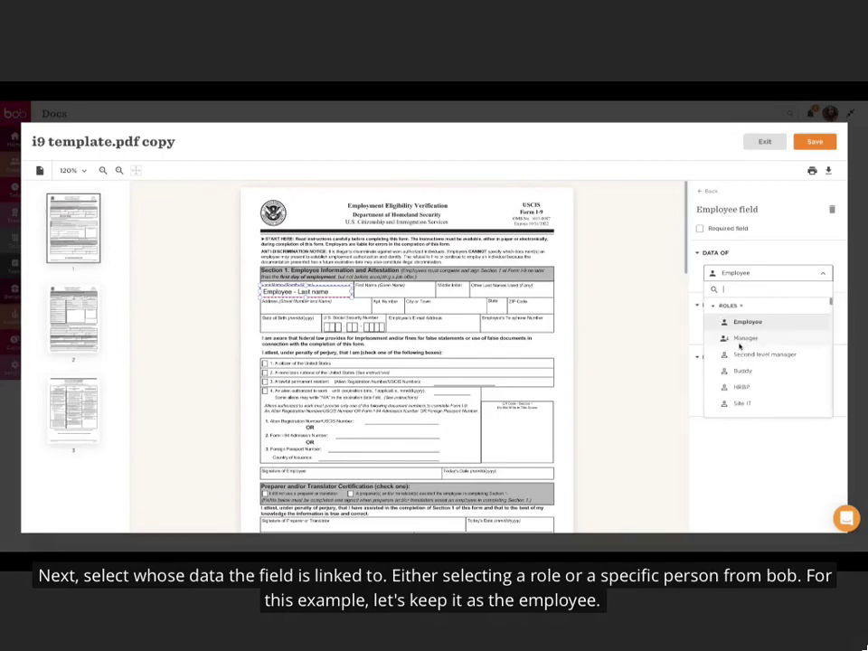
left_click(747, 328)
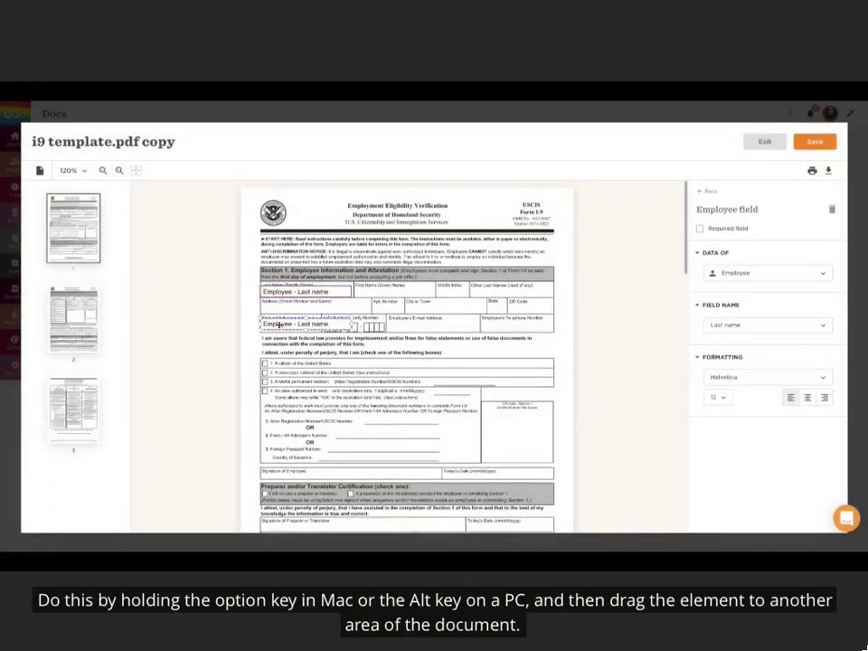
Move the duplicated Last name element to the form's First Name box and link it to the profile field First name.
left_click_drag(283, 326, 372, 292)
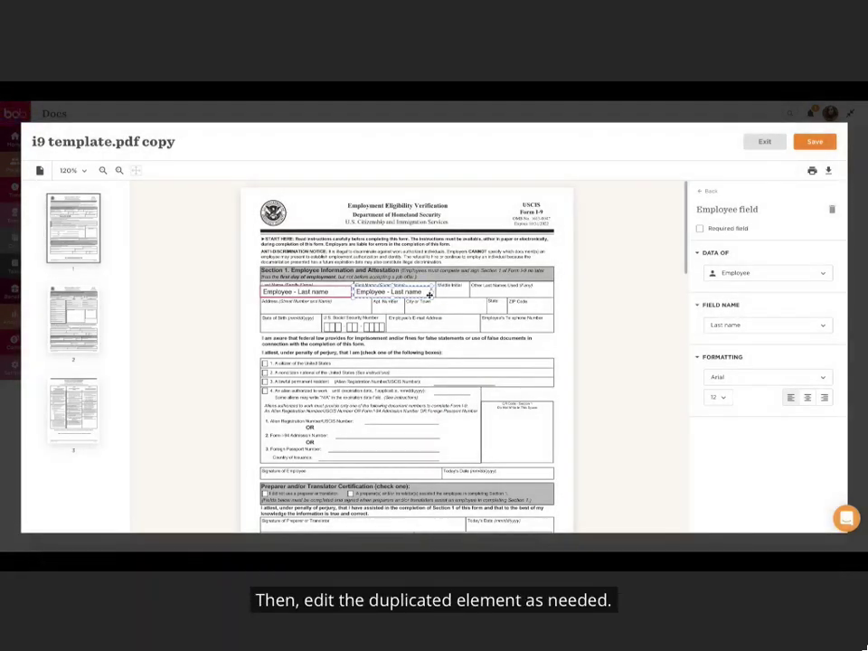
left_click(724, 324)
type("first")
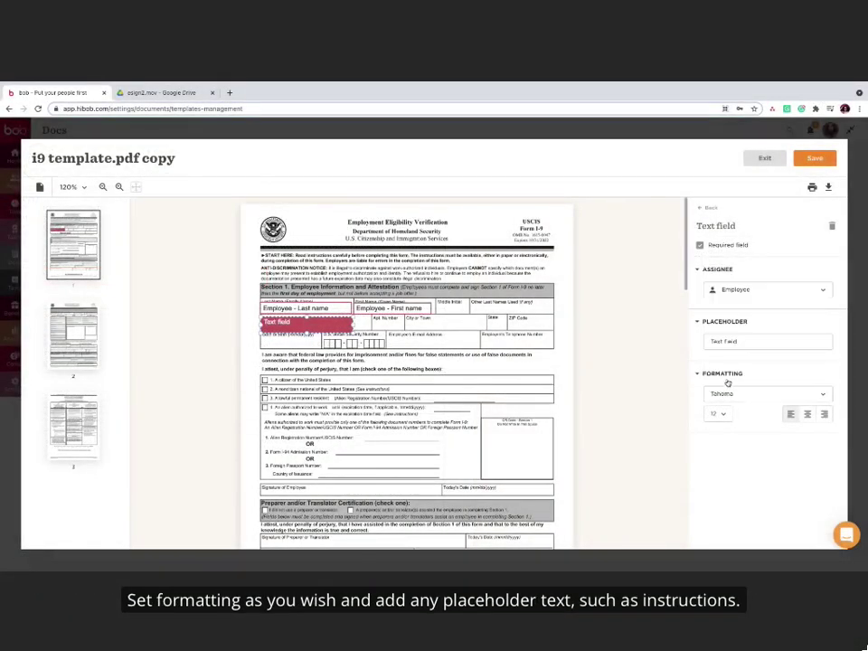
Set the placeholder of the text field in the form's Address box to "Type your address".
left_click_drag(711, 342, 732, 345)
type("Type your address")
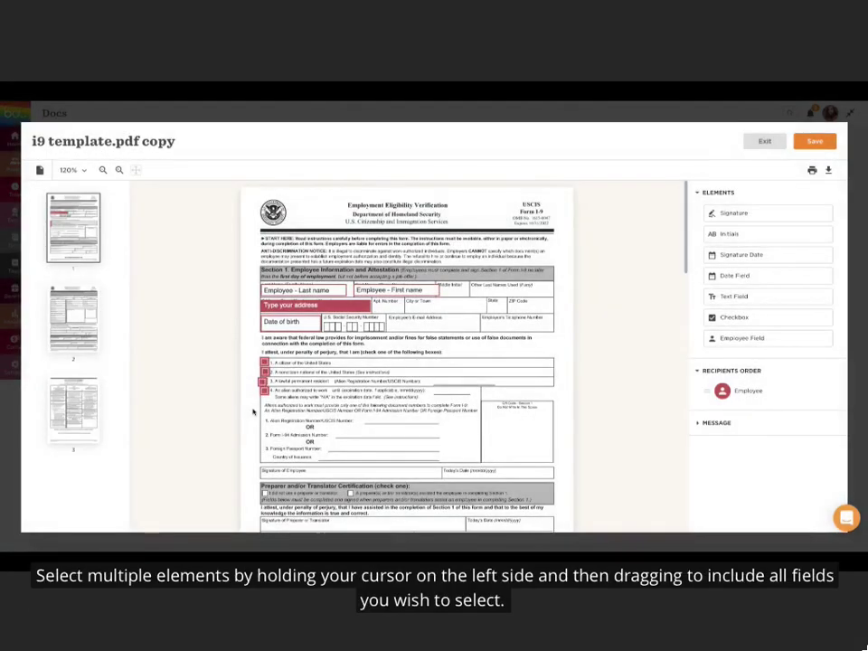
Align the four attestation checkboxes along their left edges and assign them all to the Manager.
left_click_drag(256, 409, 282, 356)
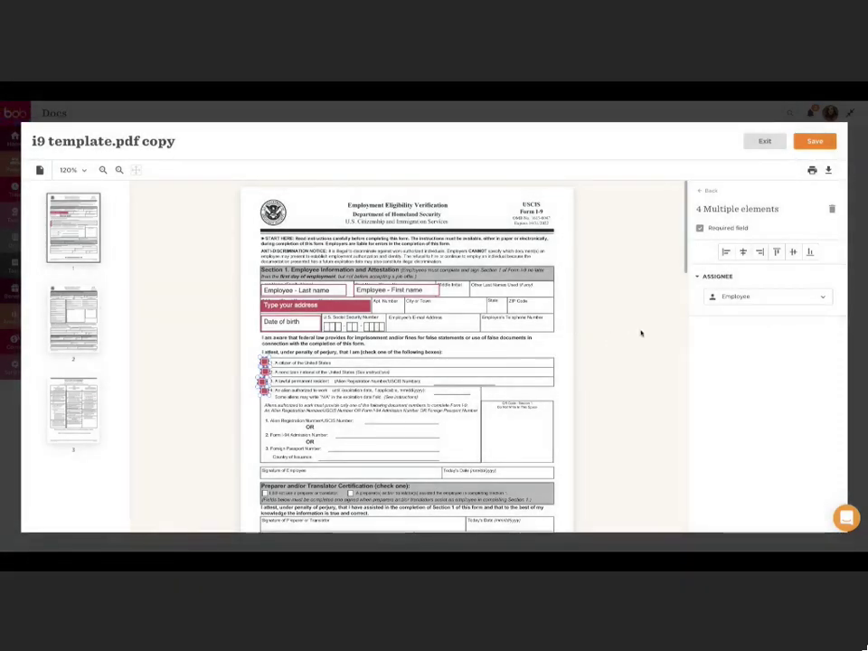
left_click(727, 253)
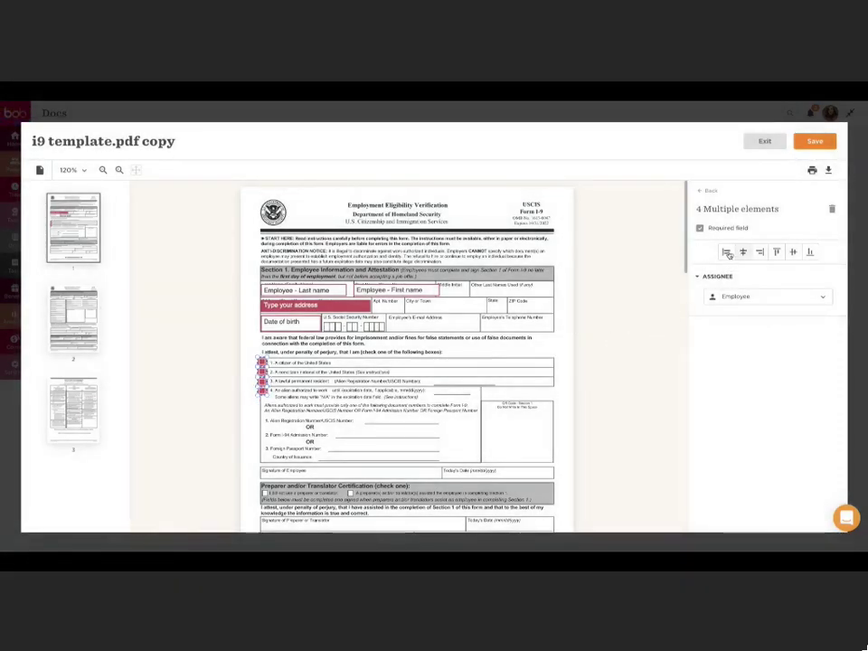
left_click(735, 298)
left_click(734, 363)
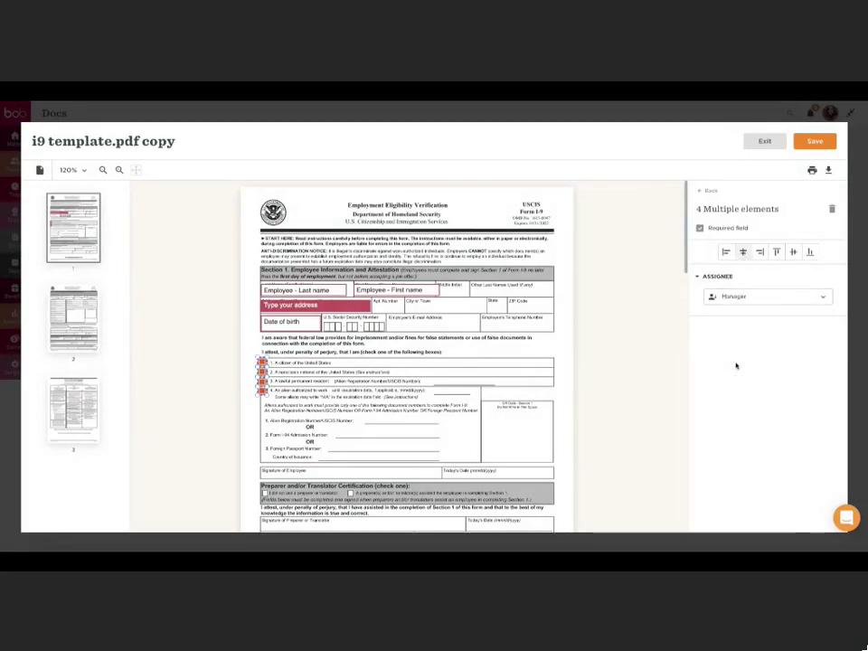
left_click(634, 357)
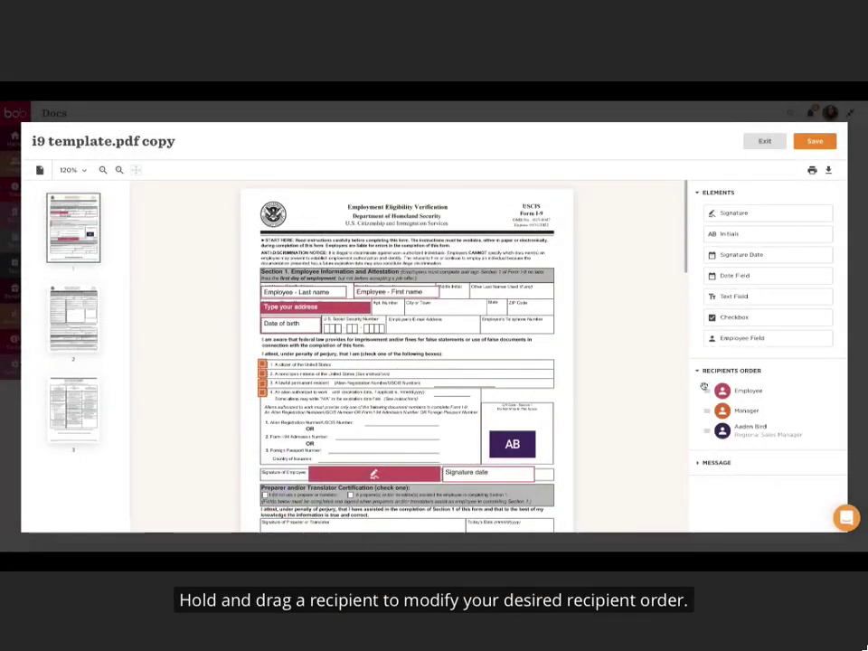
Move Employee below Manager in the recipients order, and save and close the template.
left_click_drag(706, 390, 706, 419)
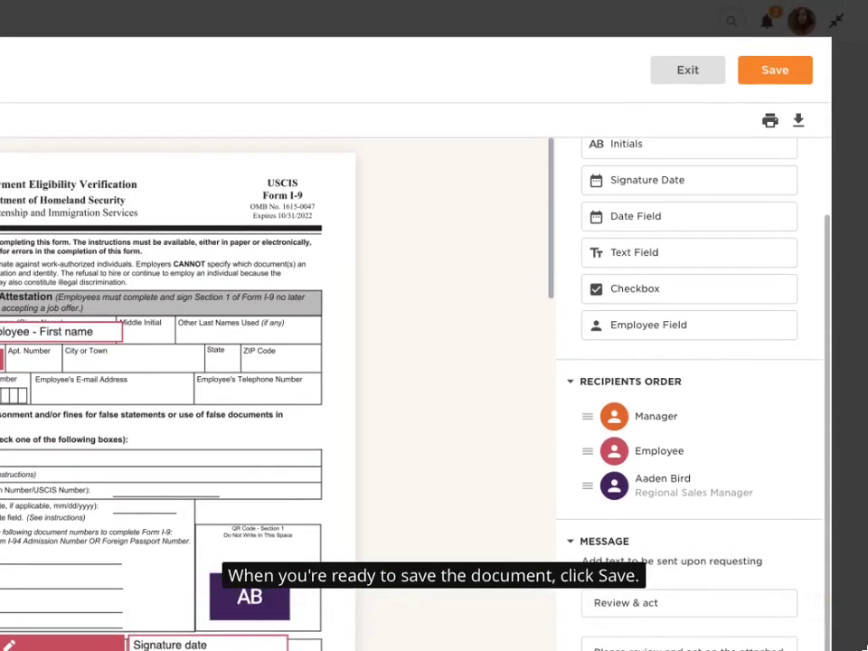
left_click(775, 71)
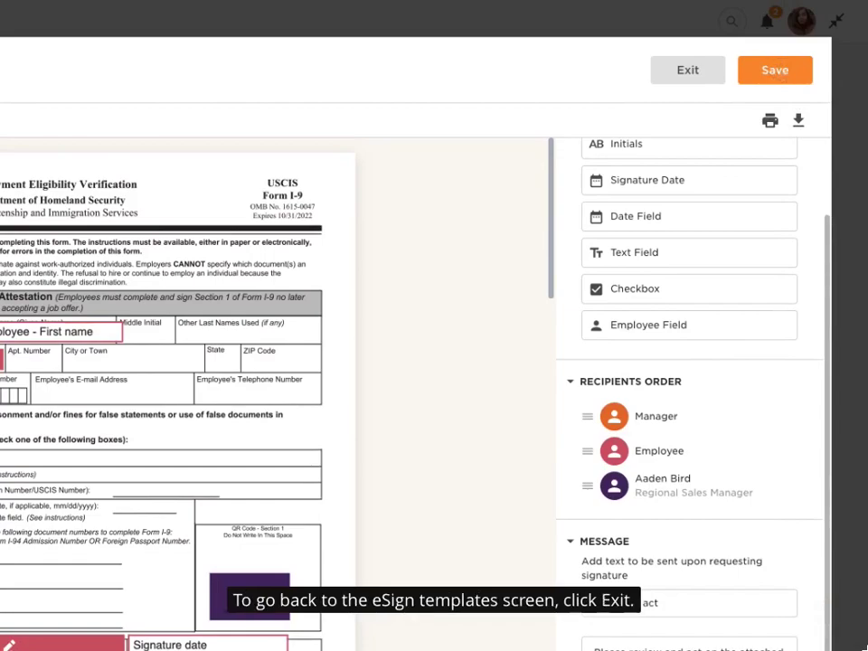
left_click(689, 72)
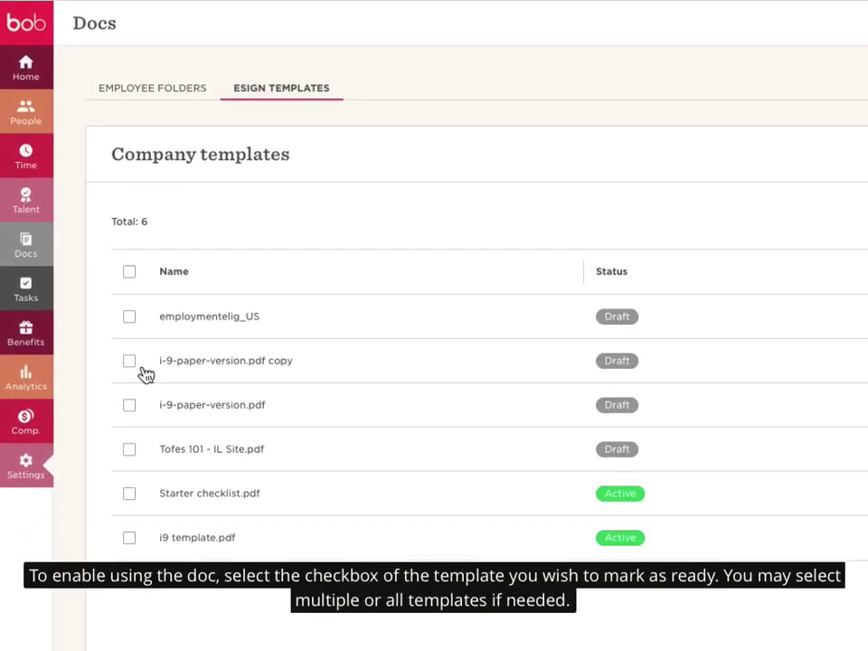
Mark the employmentelig_US template as ready to use.
left_click(132, 316)
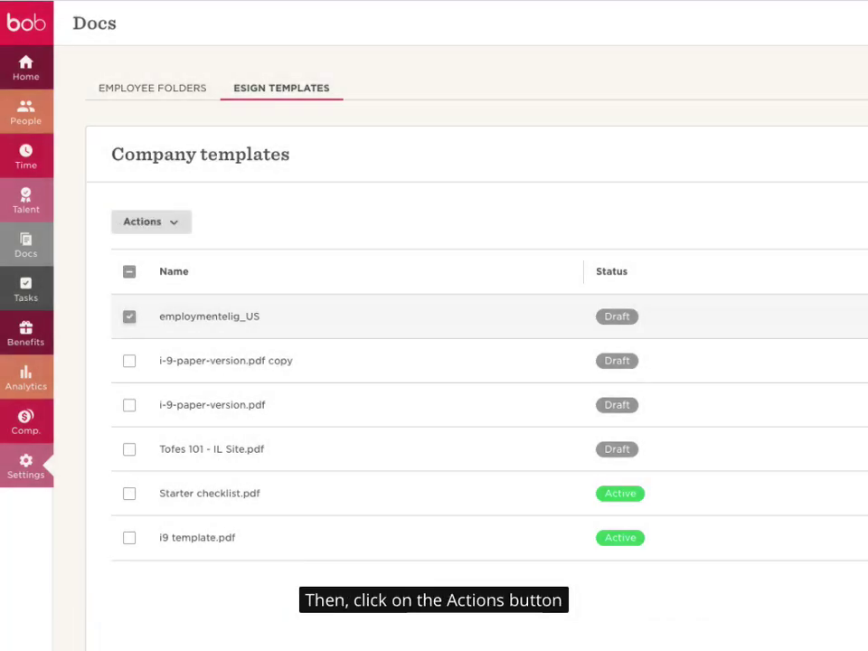
left_click(143, 223)
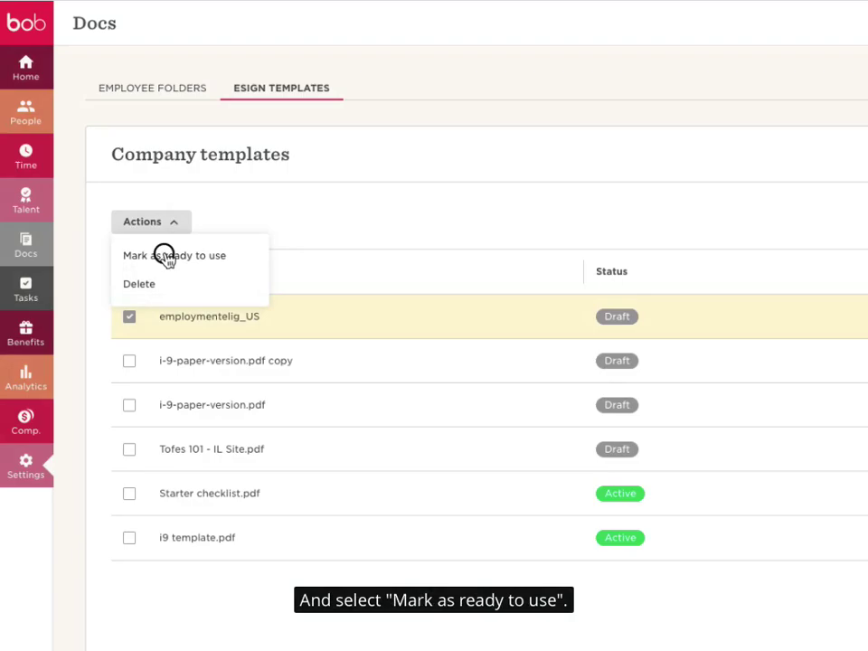
left_click(166, 257)
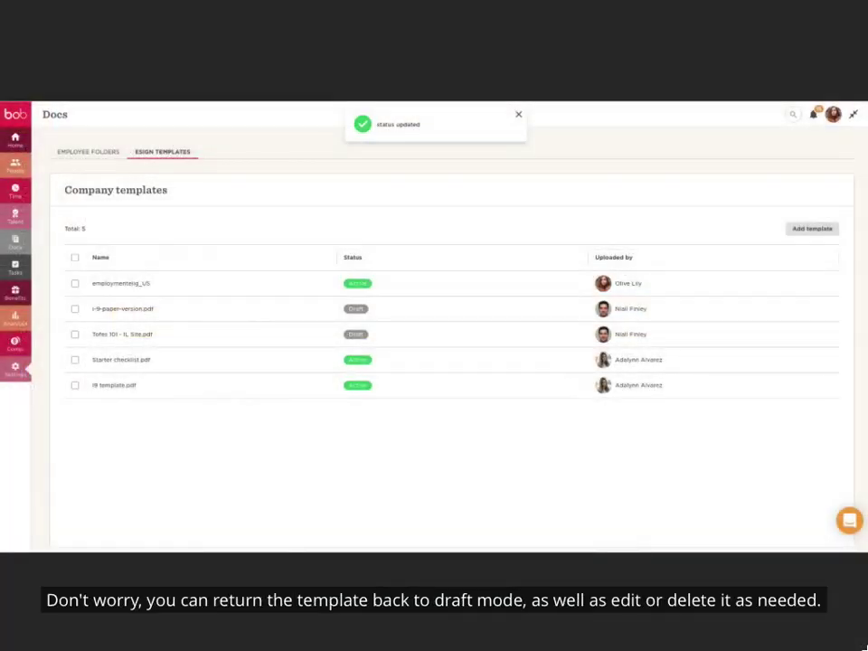